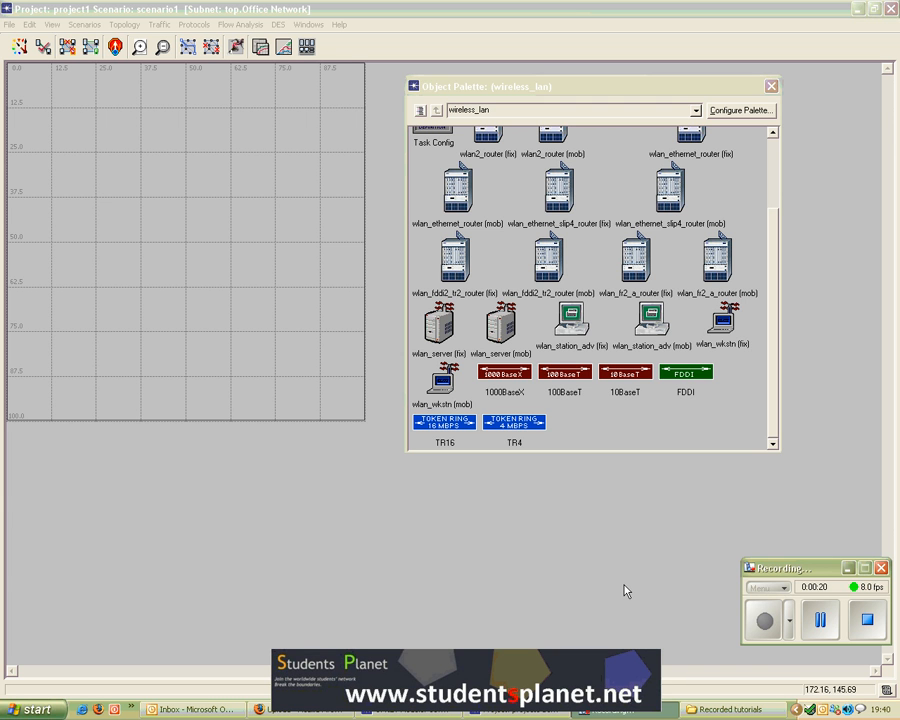
Place one mobile wlan_wkstn workstation on the office grid, about 24 m across and 45 m down
left_click(458, 408)
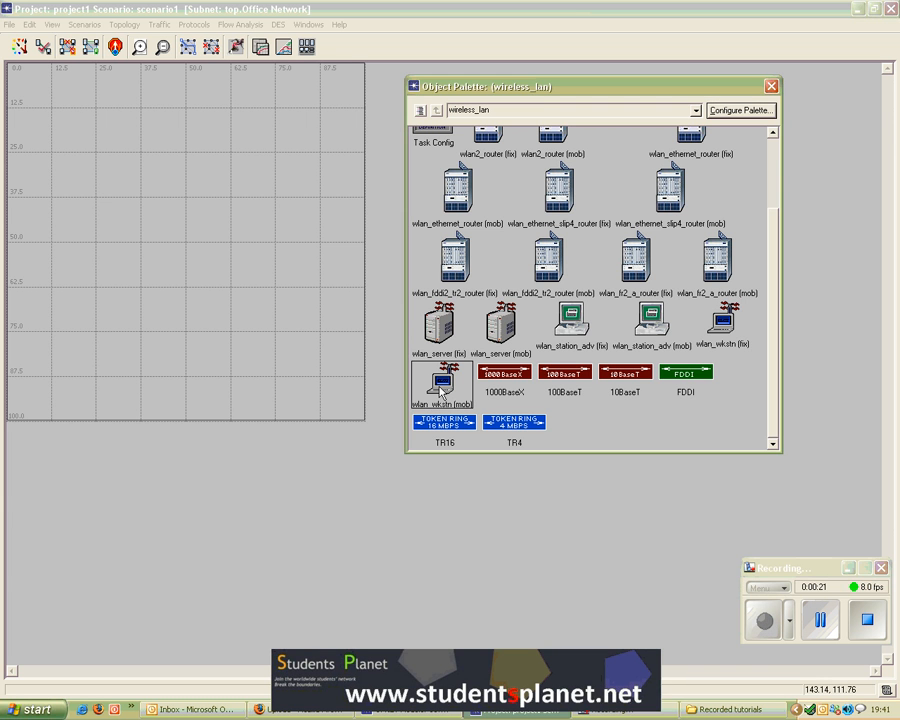
left_click(92, 225)
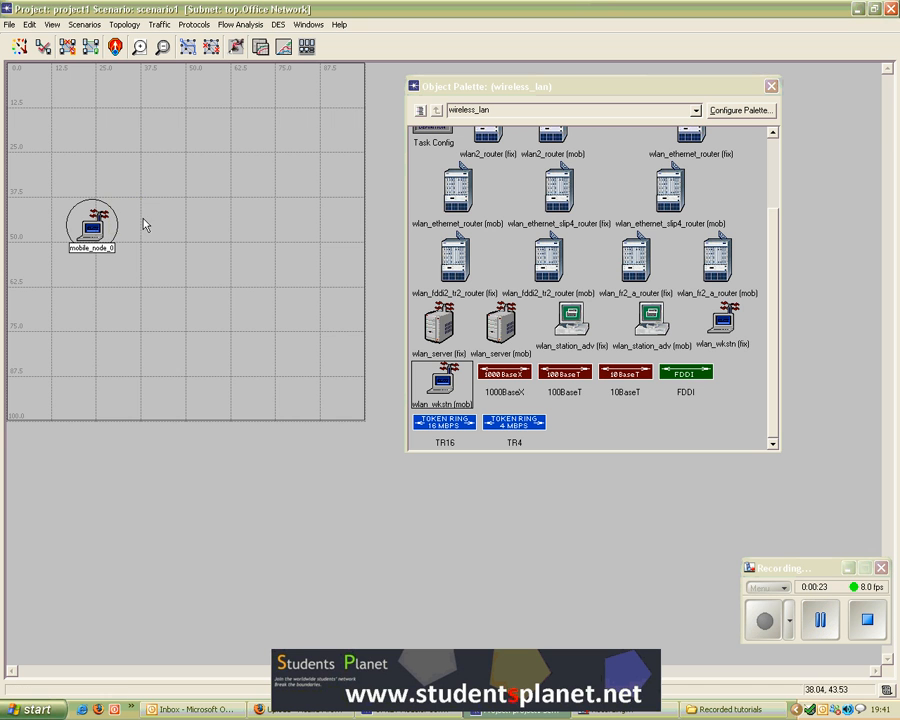
right_click(146, 224)
Examine the trajectory choices in the mobile workstation's attributes, leaving the attributes unchanged
right_click(101, 232)
left_click(134, 238)
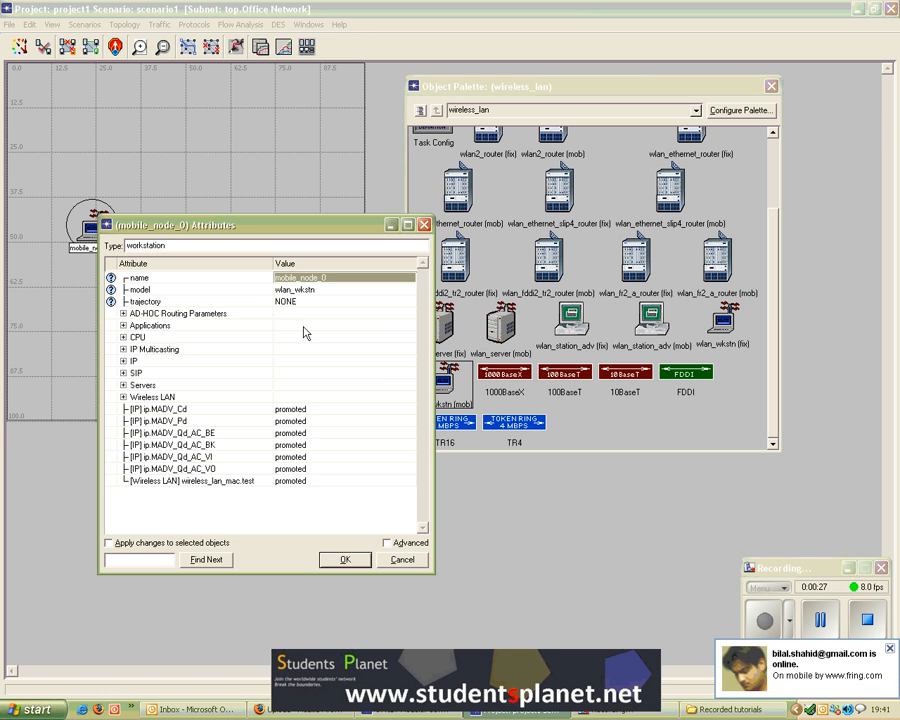
left_click(822, 622)
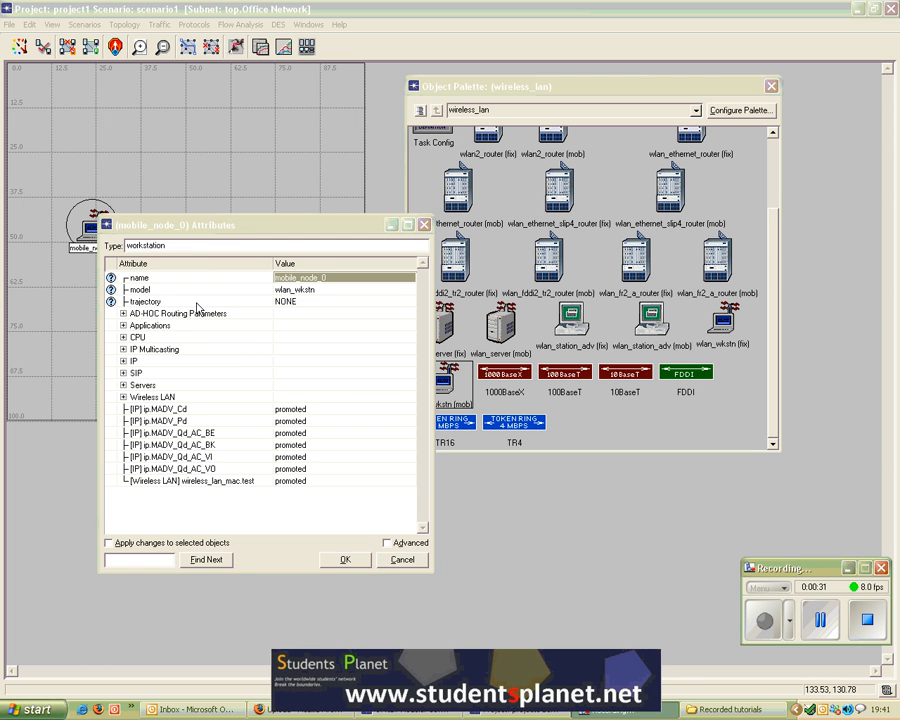
left_click_drag(238, 225, 270, 187)
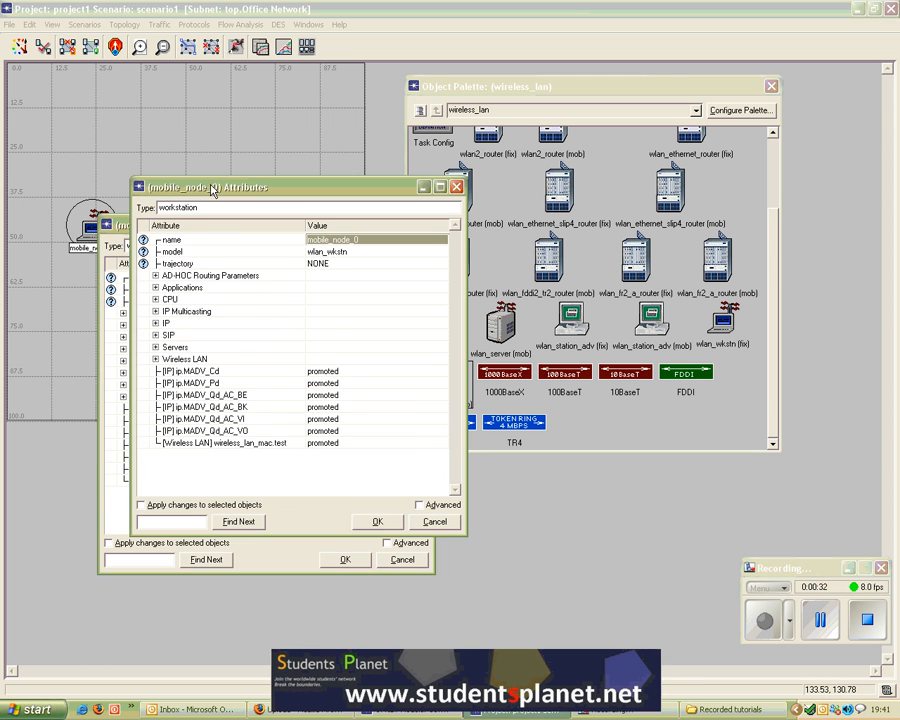
left_click(329, 265)
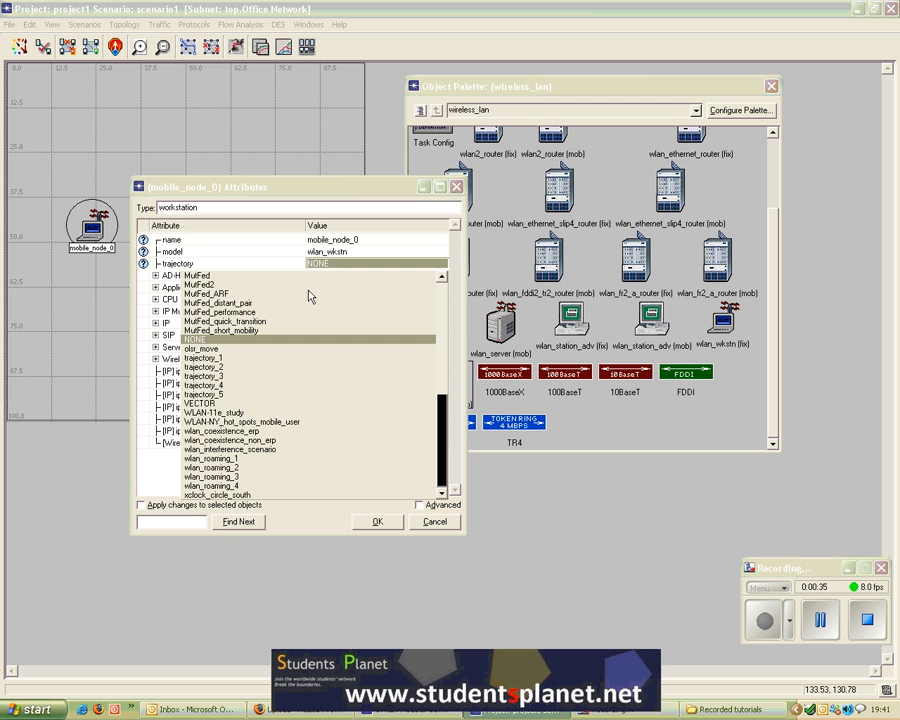
left_click(353, 192)
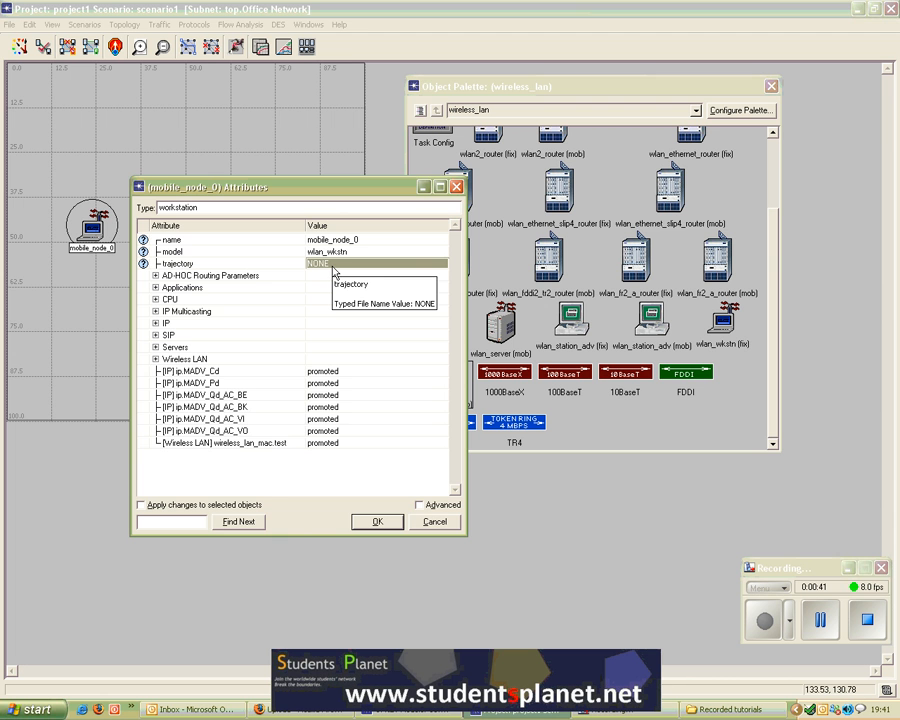
left_click(435, 522)
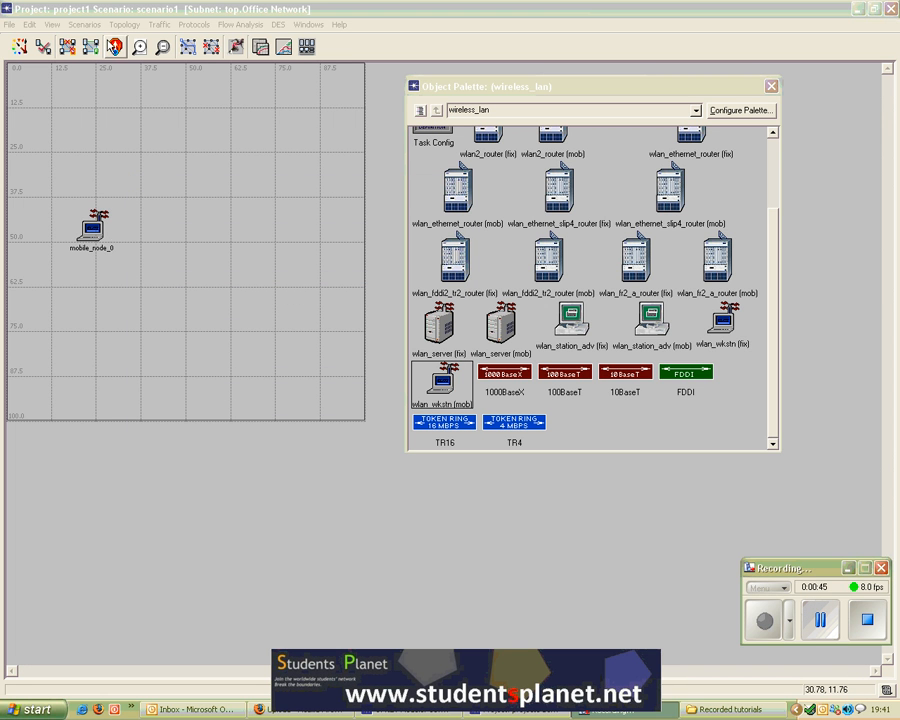
Begin defining a new trajectory named test_3, keeping the Variable interval type
left_click(124, 24)
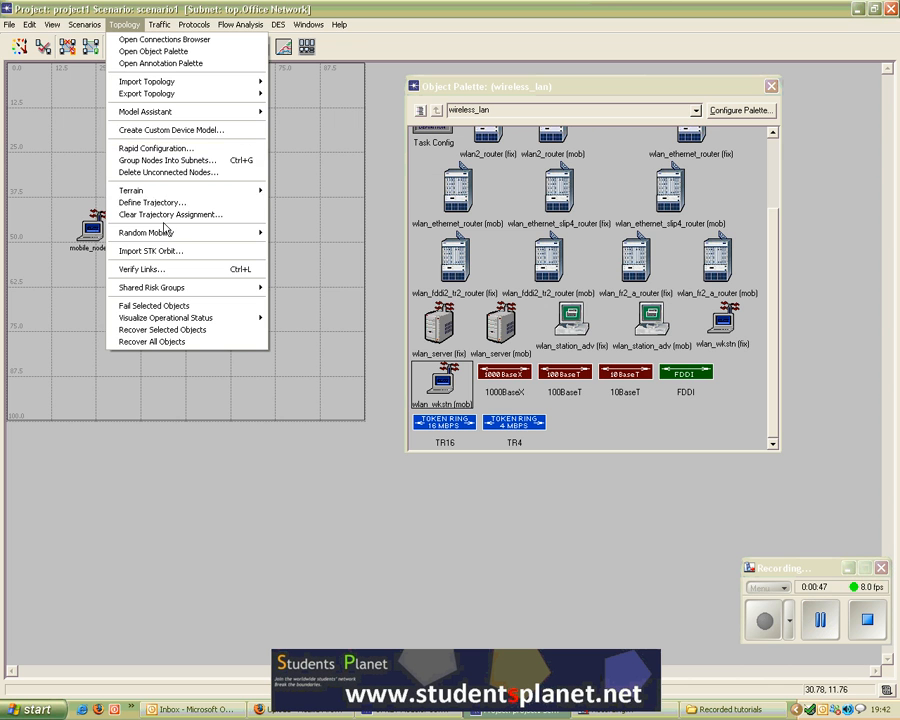
left_click(160, 203)
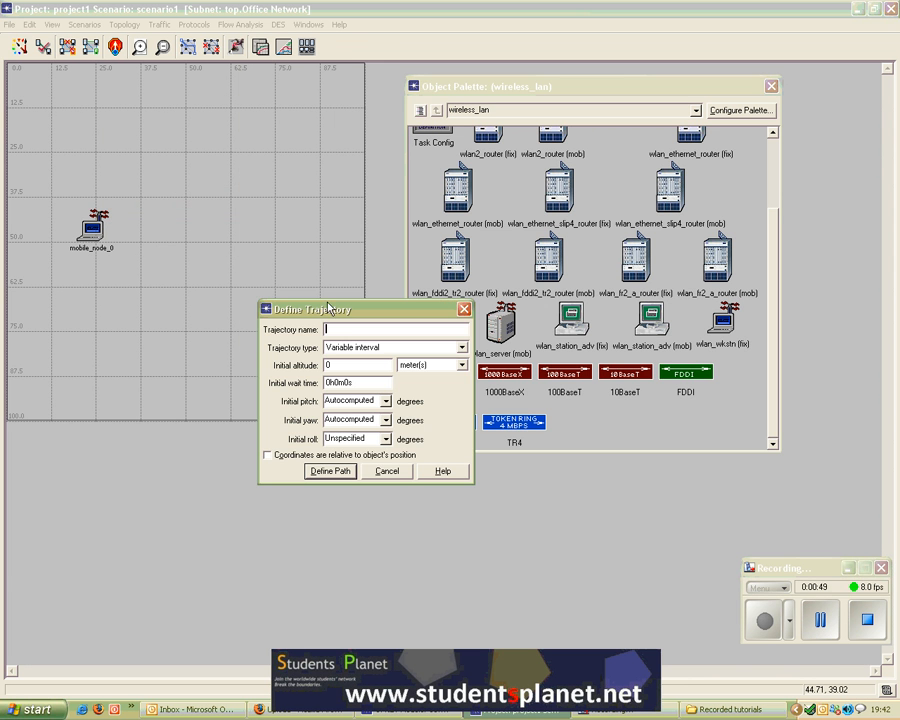
left_click_drag(328, 309, 222, 135)
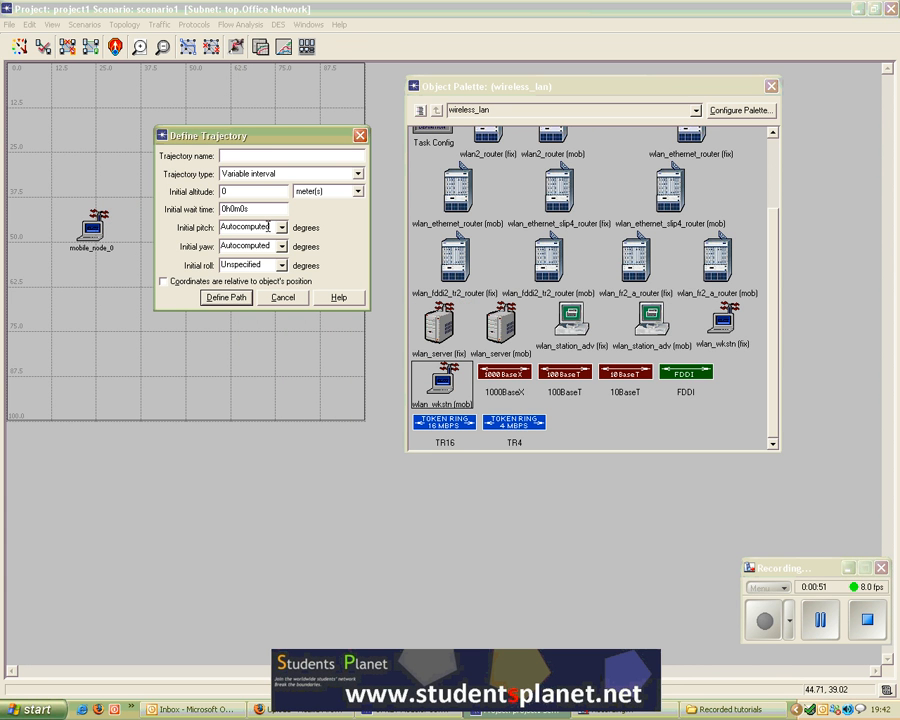
type("test_3")
left_click(355, 176)
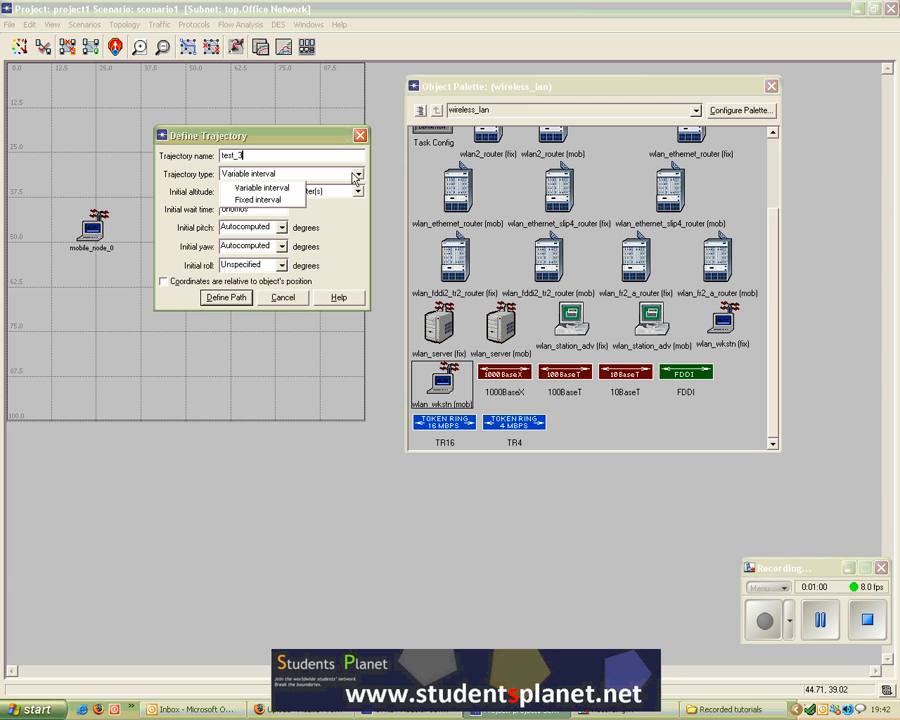
left_click(349, 234)
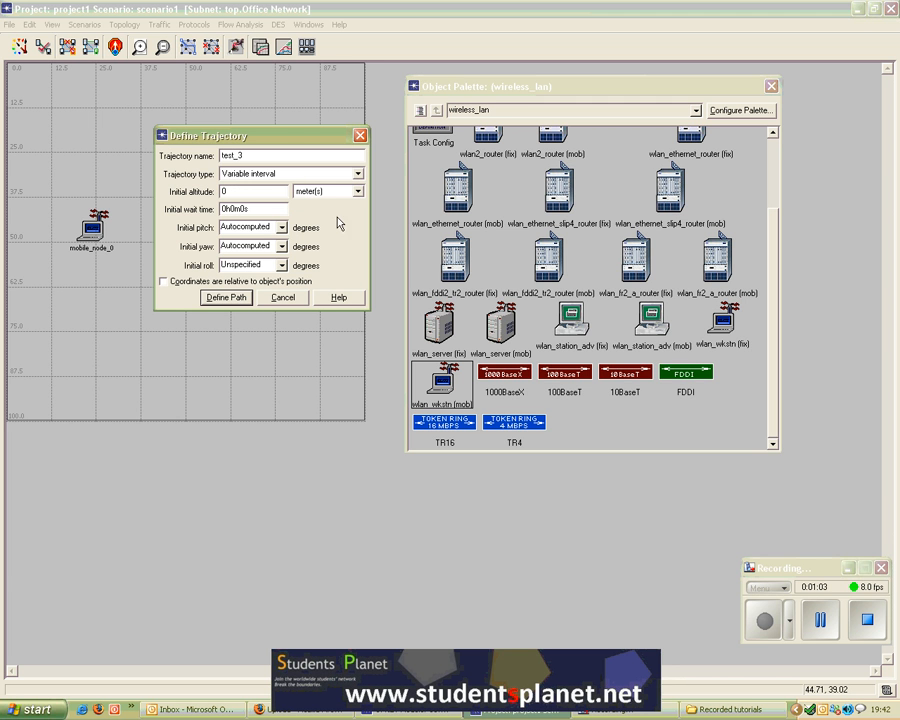
Set the trajectory's initial wait time to 0h0m10s and make its coordinates relative to the object's position
left_click_drag(288, 143, 347, 79)
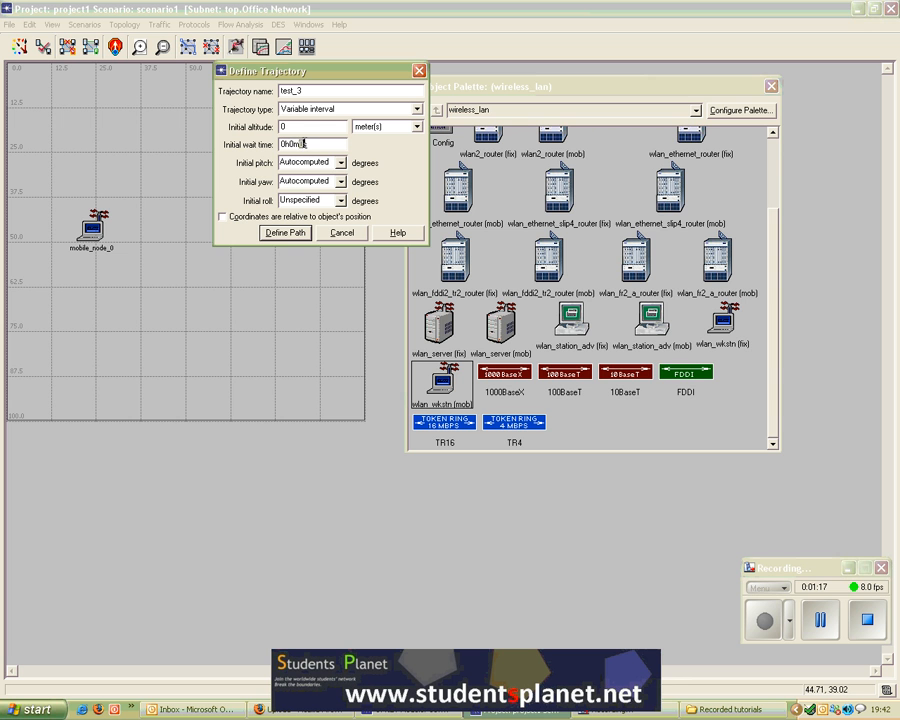
type("10")
left_click(230, 219)
left_click_drag(290, 71, 402, 86)
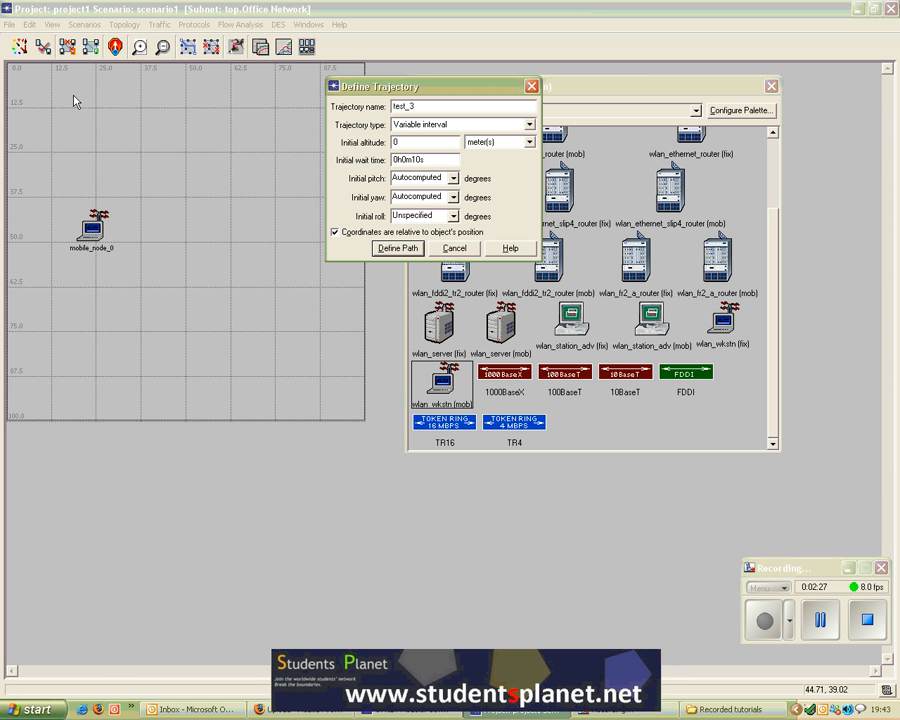
Start the path at about (38, 25) m and add a horizontal segment to about (63, 25) m at 10 km/hr with a 10 s wait
left_click(400, 251)
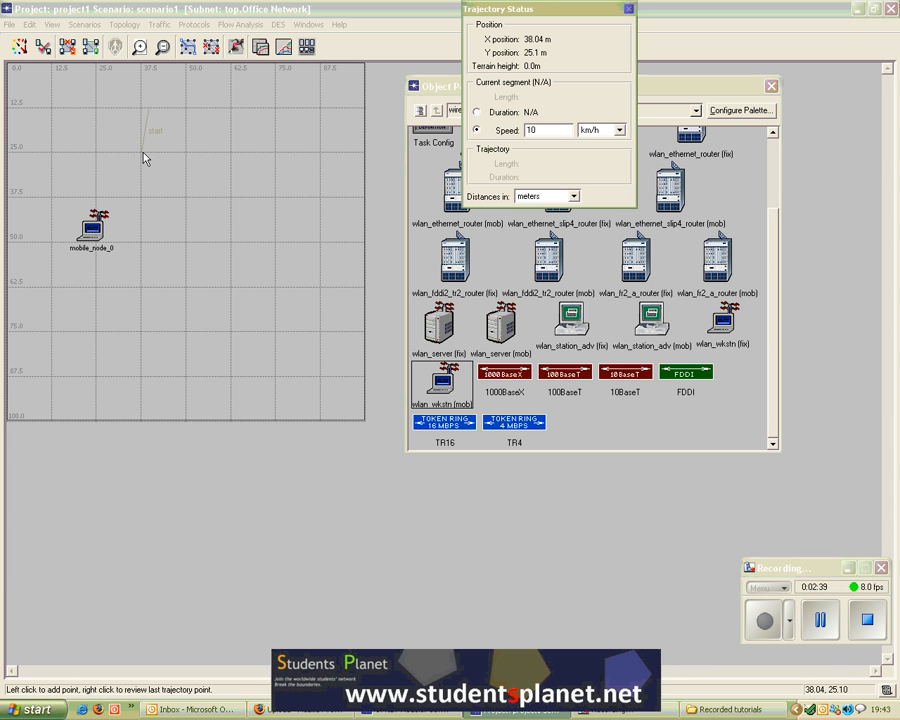
left_click(143, 153)
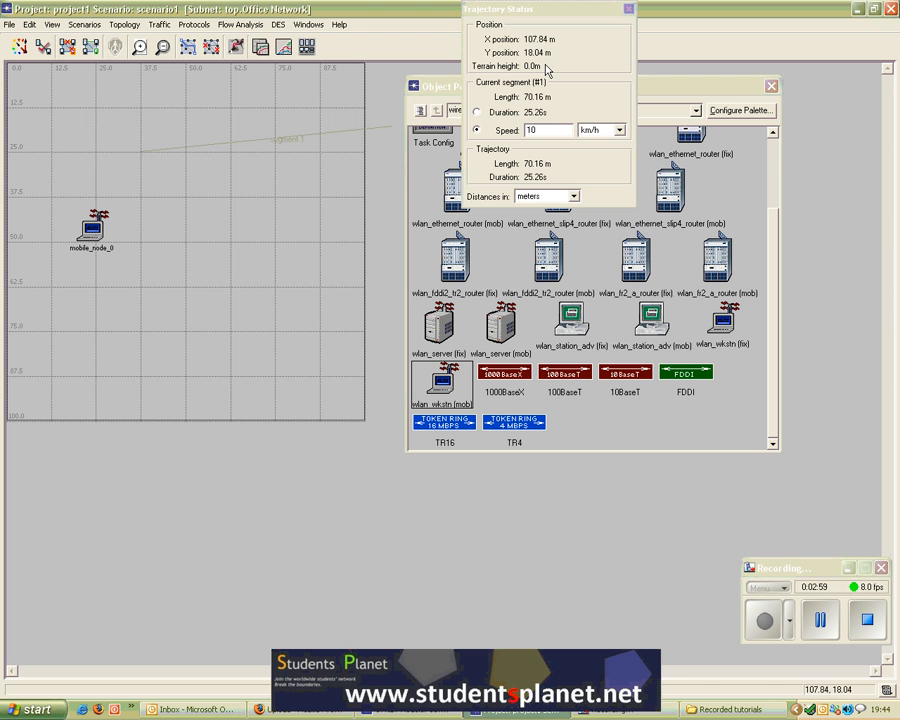
left_click(231, 153)
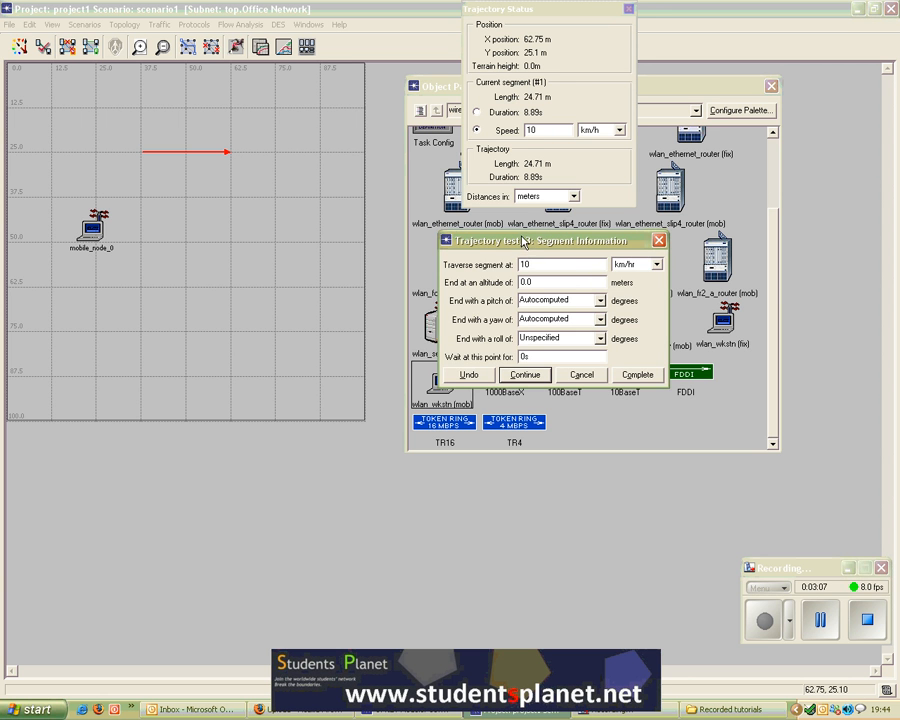
left_click_drag(522, 242, 380, 197)
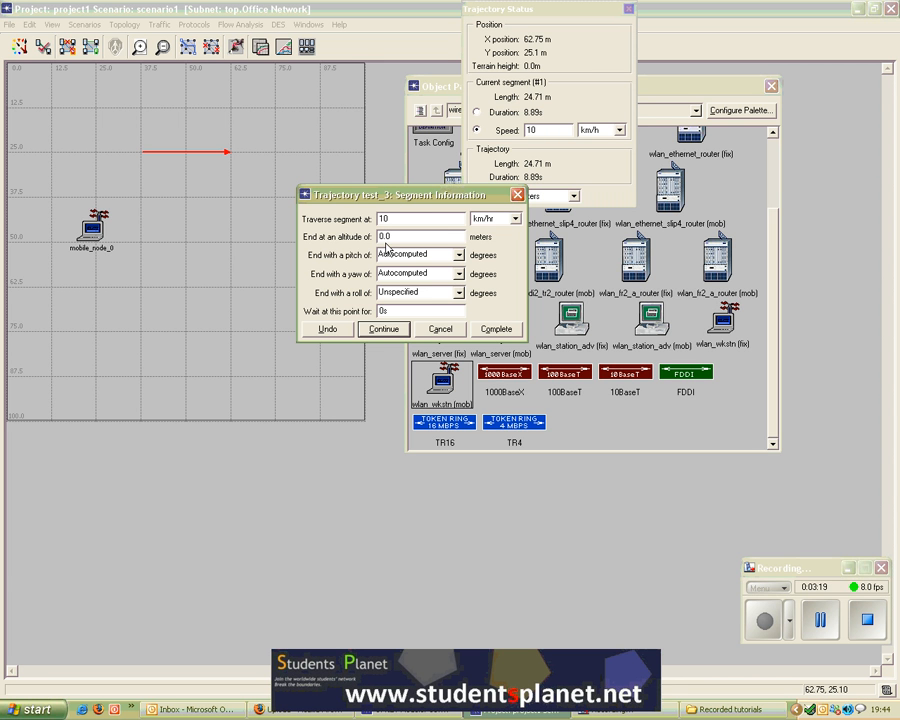
left_click(380, 311)
type("1")
left_click_drag(440, 196, 532, 164)
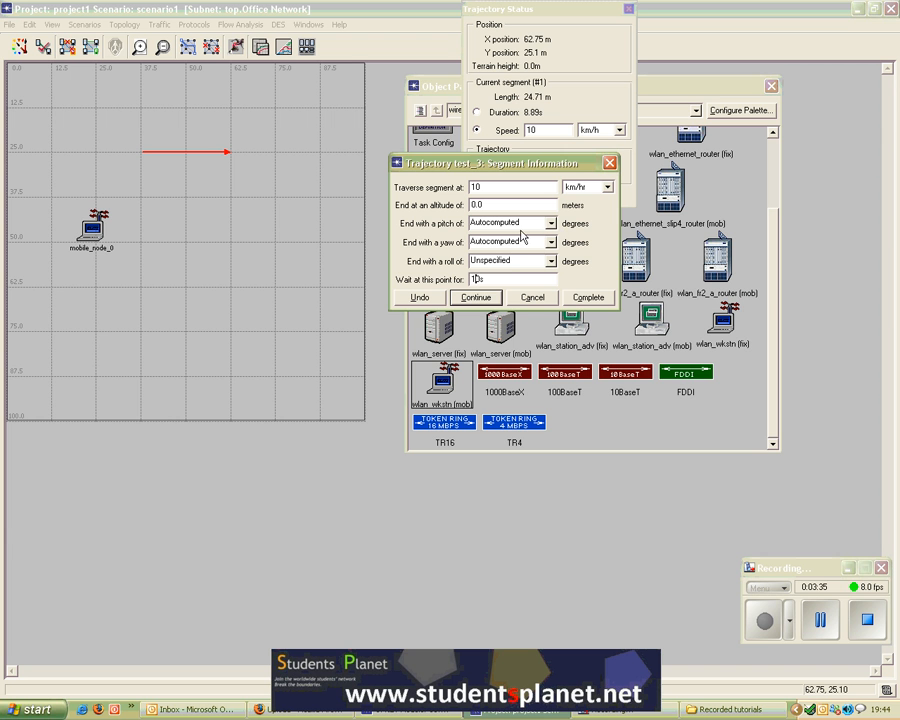
left_click(476, 298)
left_click(480, 299)
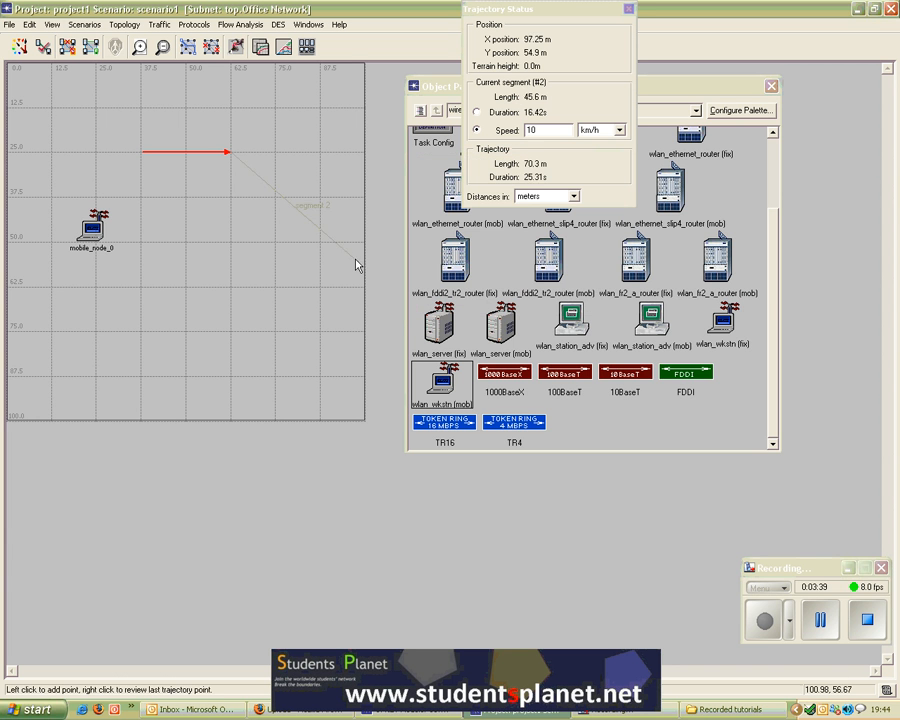
Close the square path through about (63, 50), (37, 50) and (38, 25) m with 10 s waits at 10 km/hr, and complete the trajectory
left_click(232, 248)
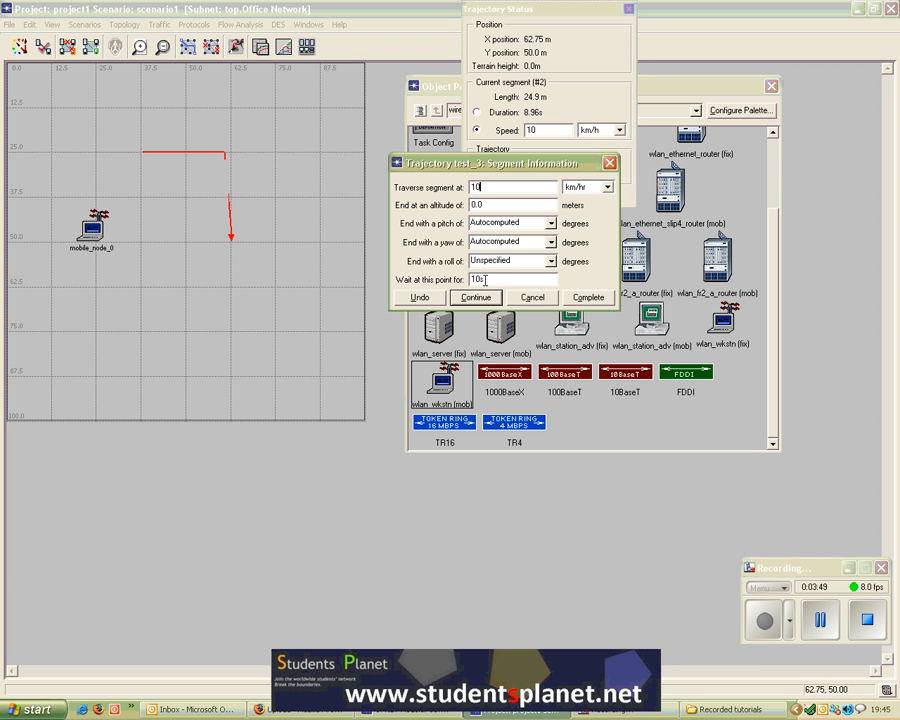
left_click_drag(485, 281, 458, 282)
left_click(474, 297)
left_click(142, 245)
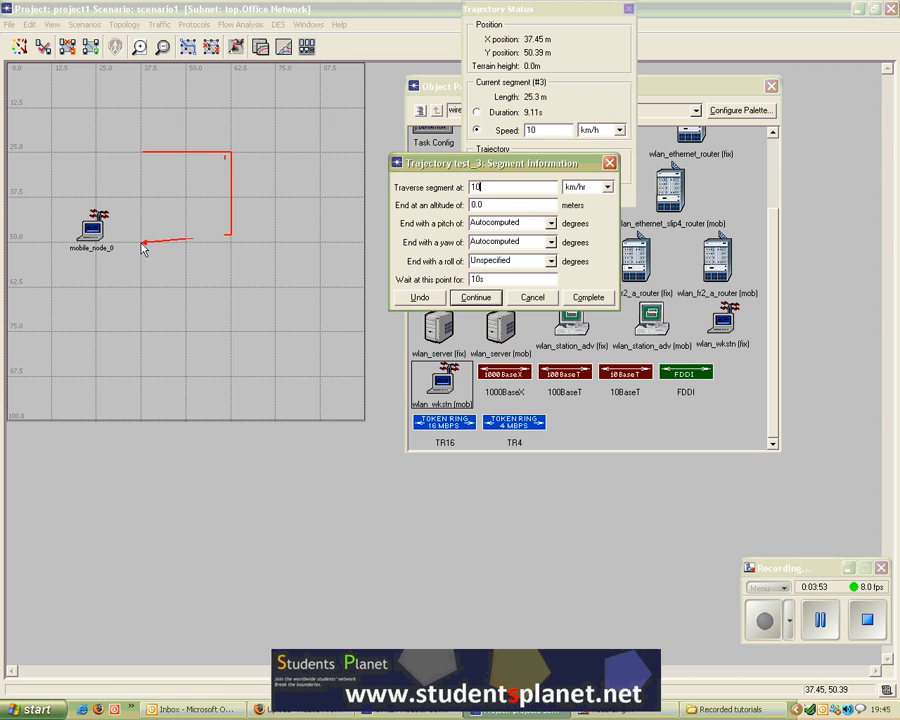
left_click(474, 297)
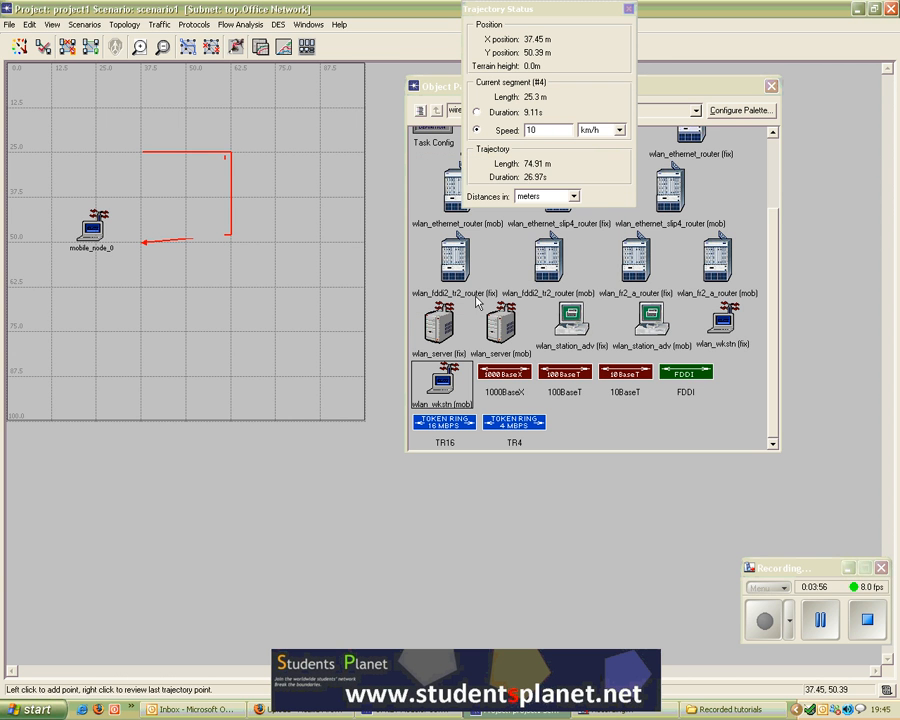
left_click(142, 157)
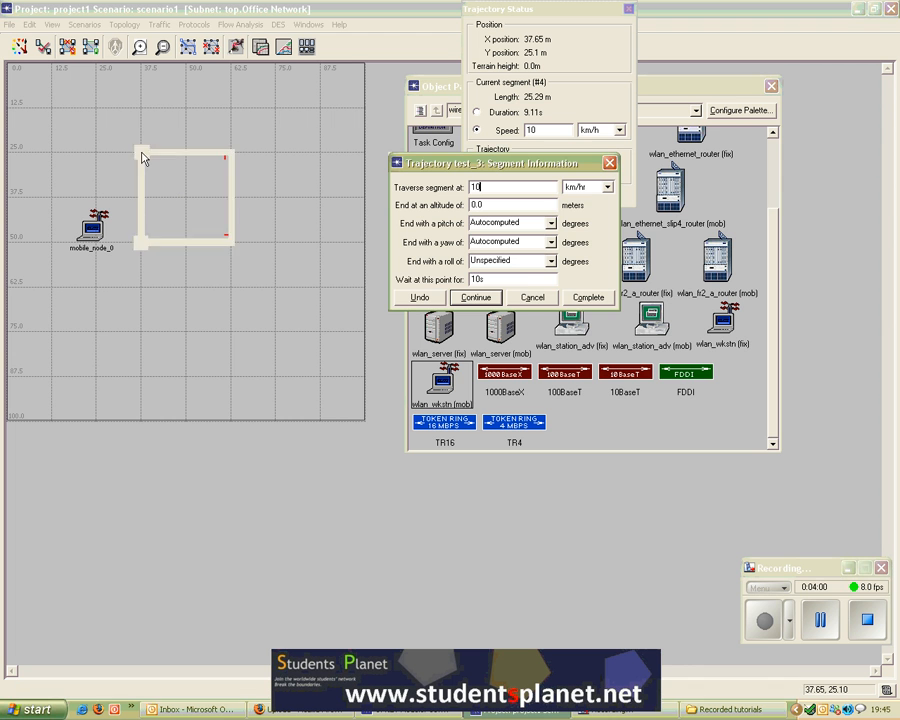
left_click(591, 300)
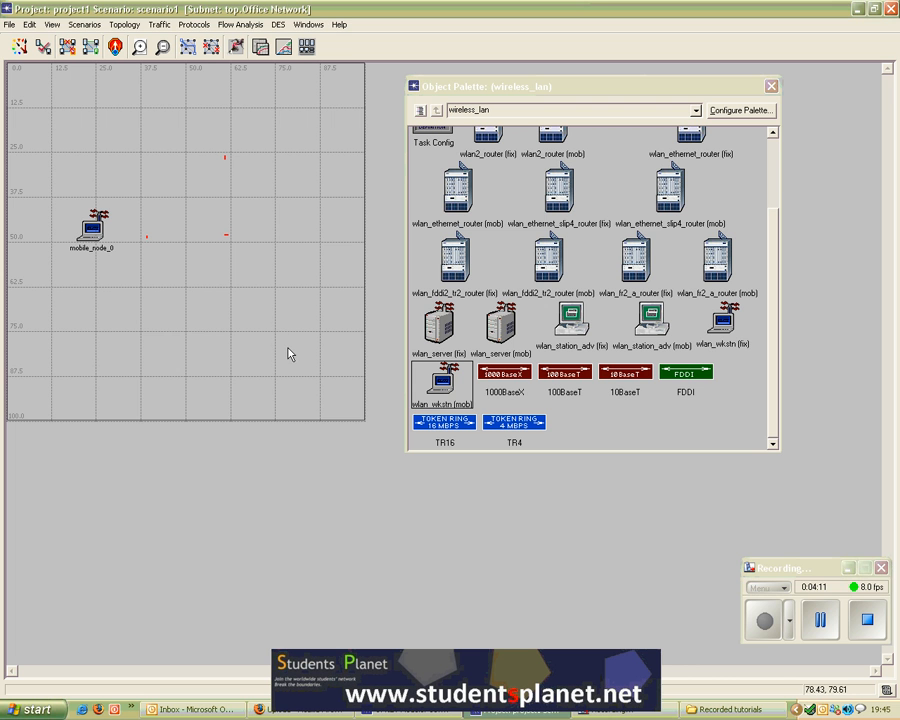
Assign the test_3 trajectory to the mobile workstation in its attributes
left_click(100, 232)
right_click(100, 232)
left_click(129, 237)
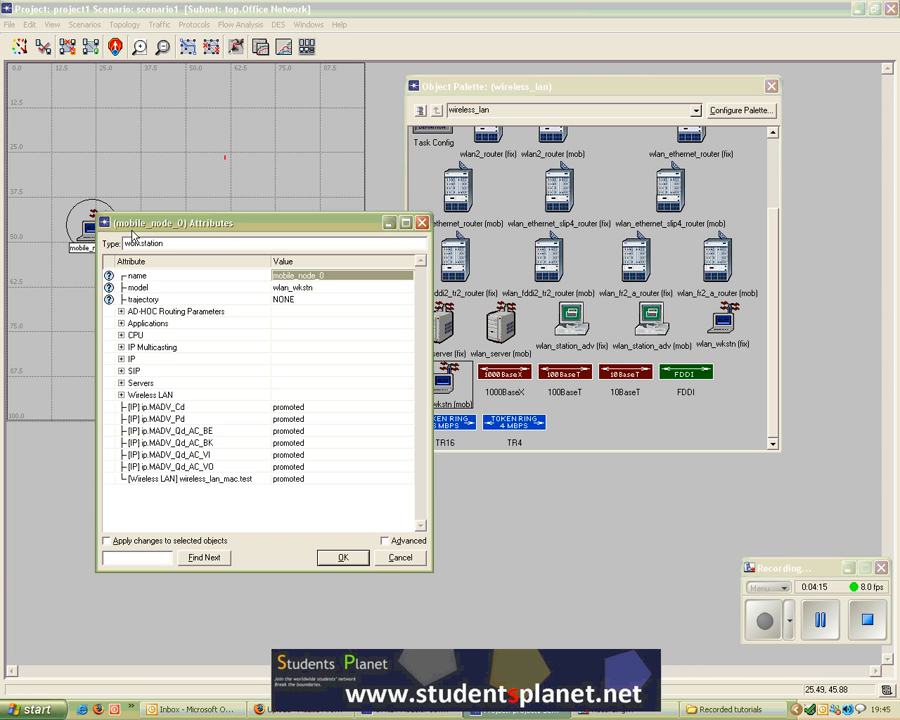
left_click_drag(172, 186, 172, 116)
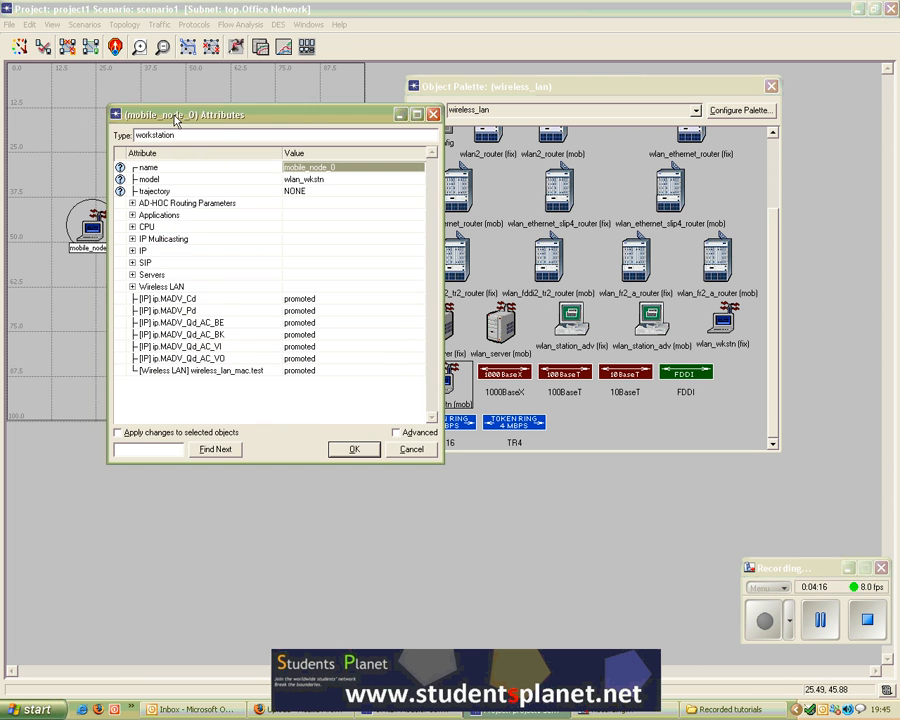
left_click(294, 191)
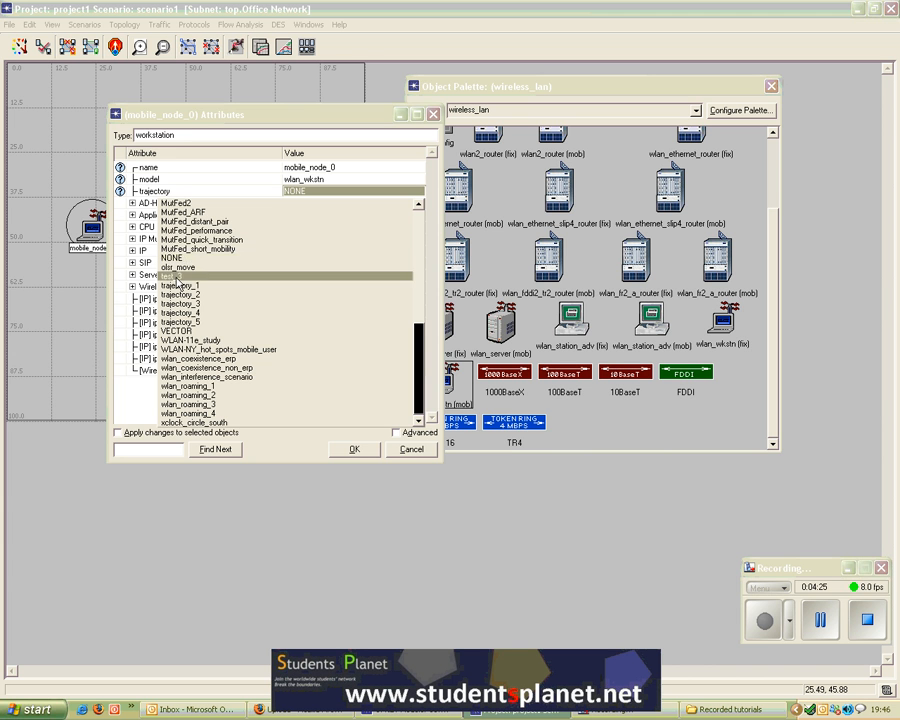
left_click(177, 277)
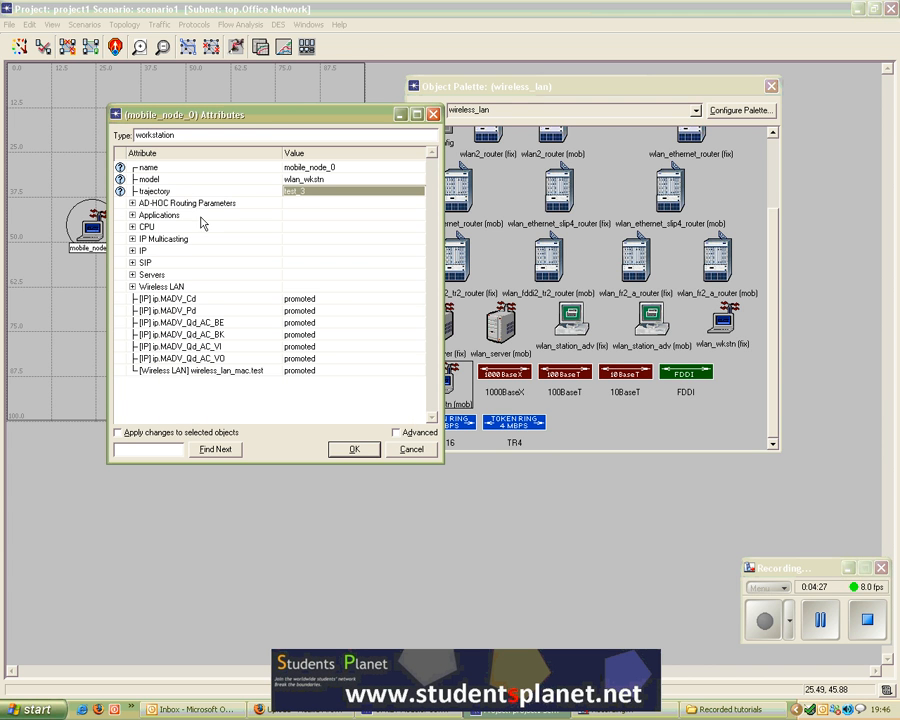
left_click_drag(262, 121, 314, 110)
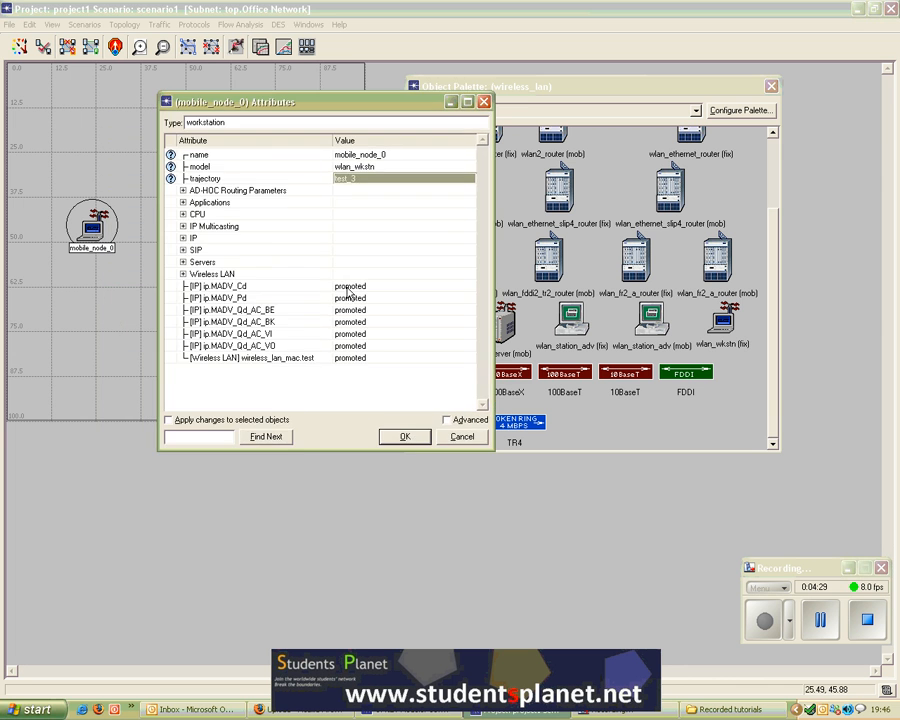
left_click(390, 447)
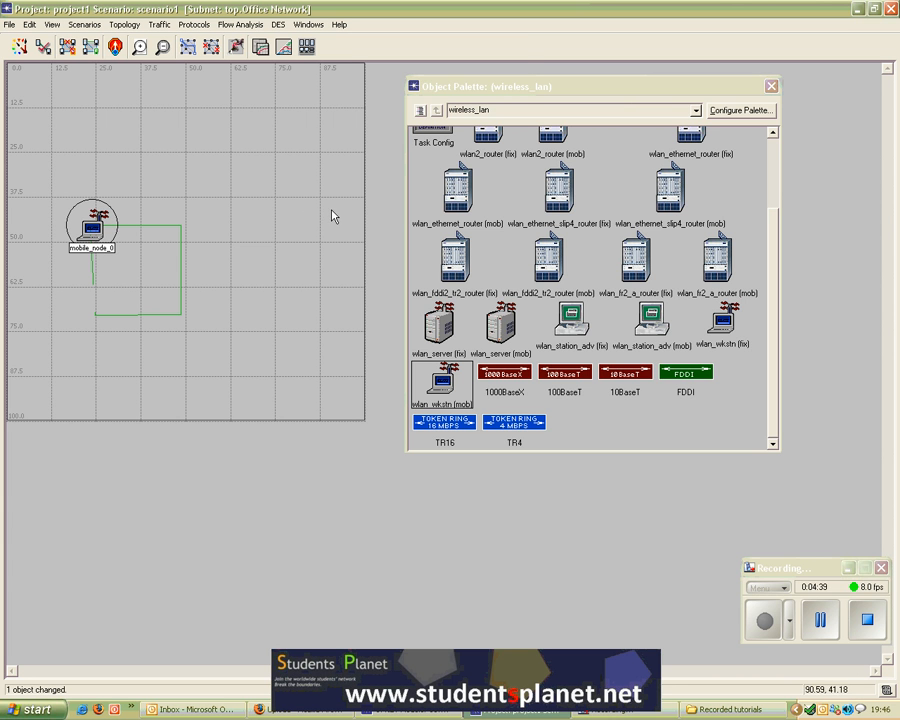
left_click(279, 24)
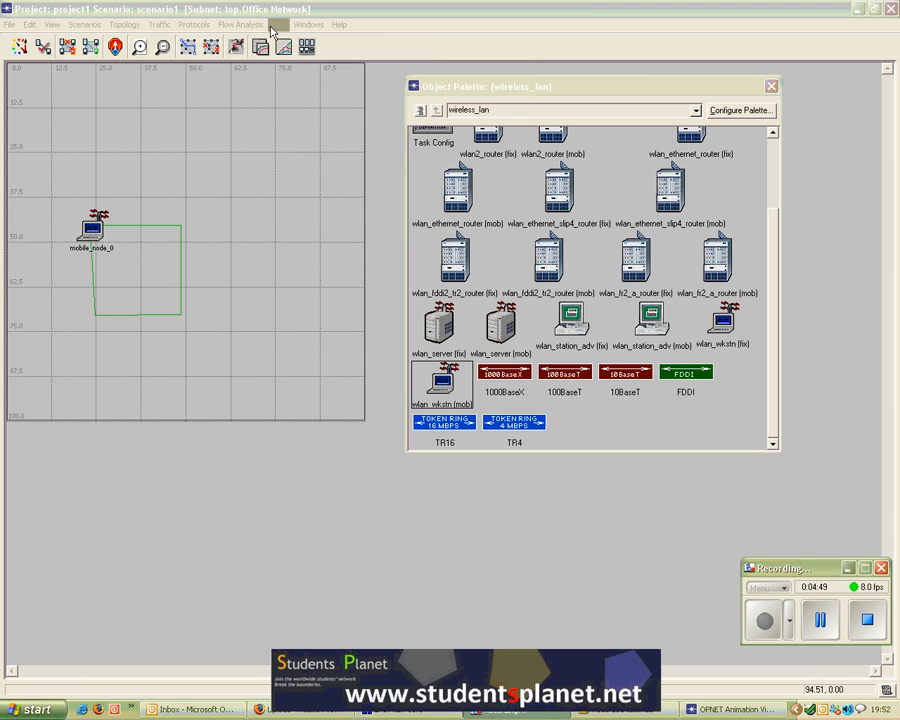
left_click(275, 26)
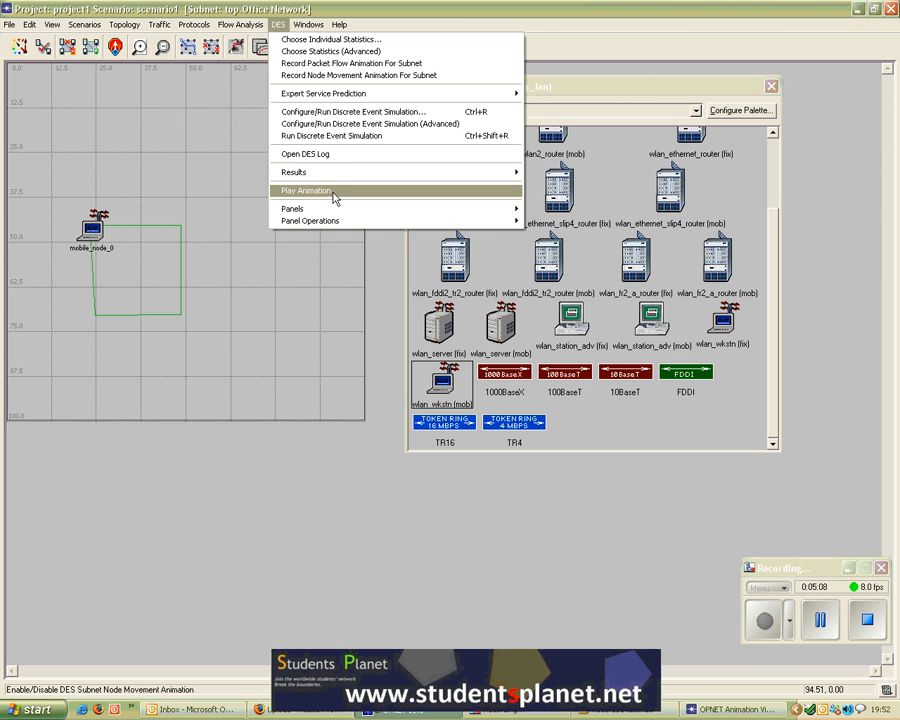
left_click(363, 518)
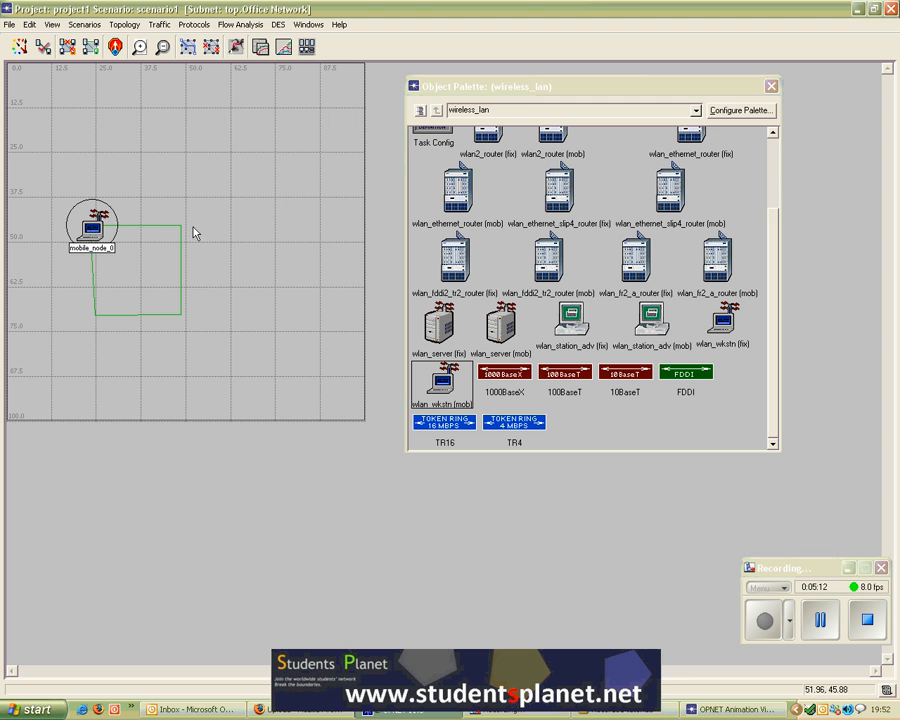
left_click(161, 264)
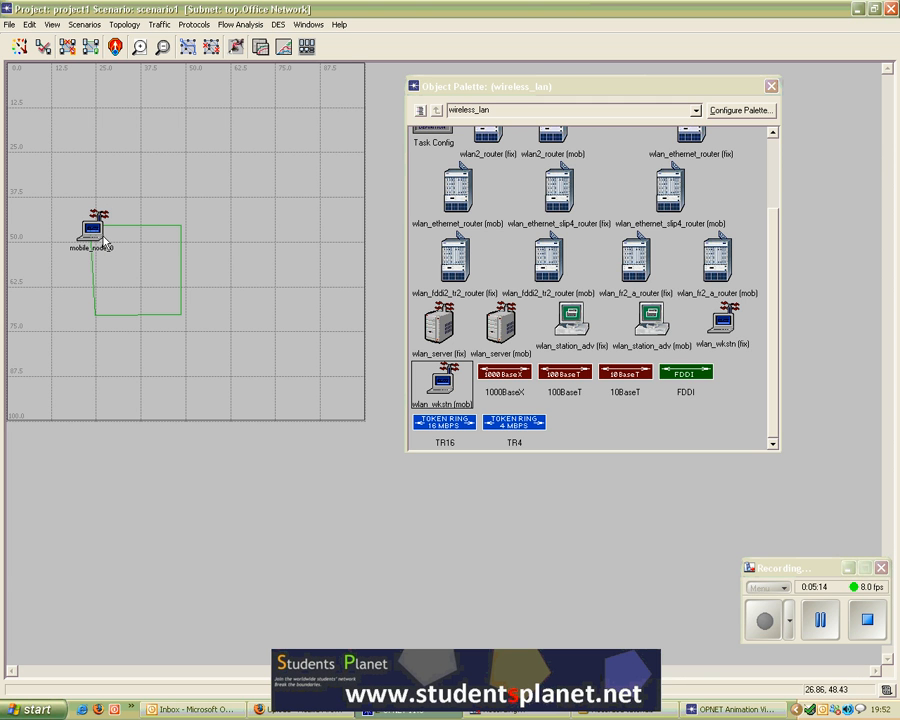